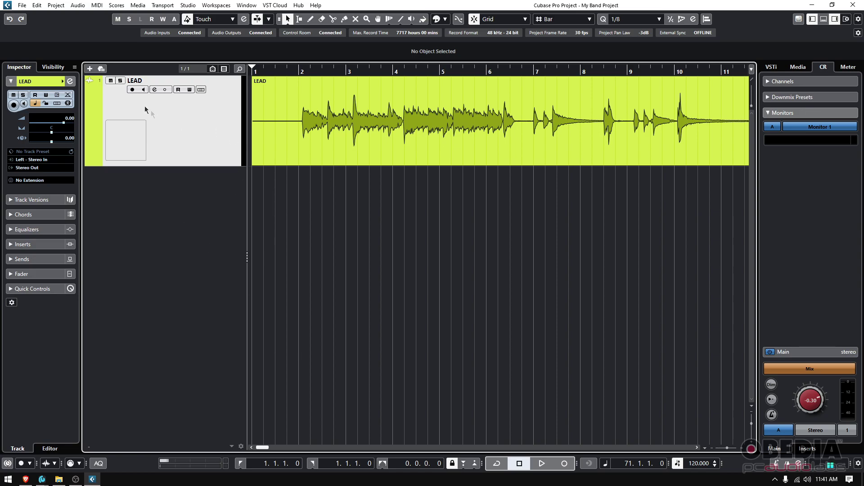
Step: Use Duplicate Tracks on the LEAD track to create LEAD (D) beneath it
right_click(198, 145)
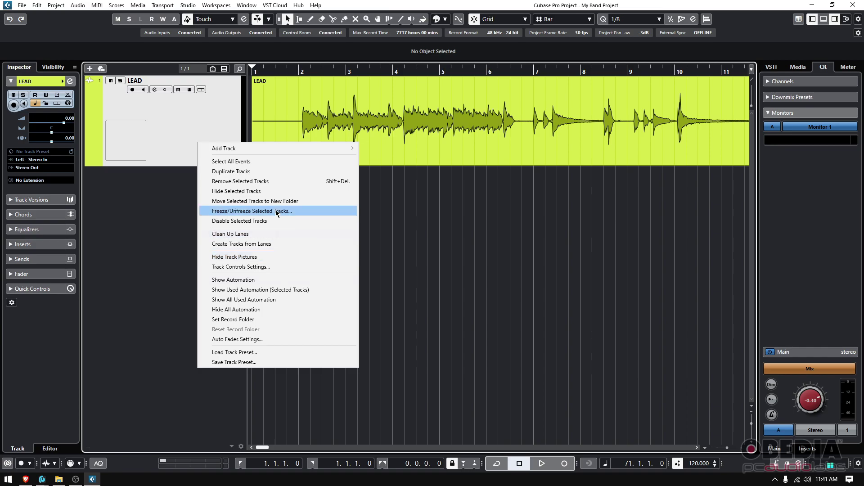
click(273, 171)
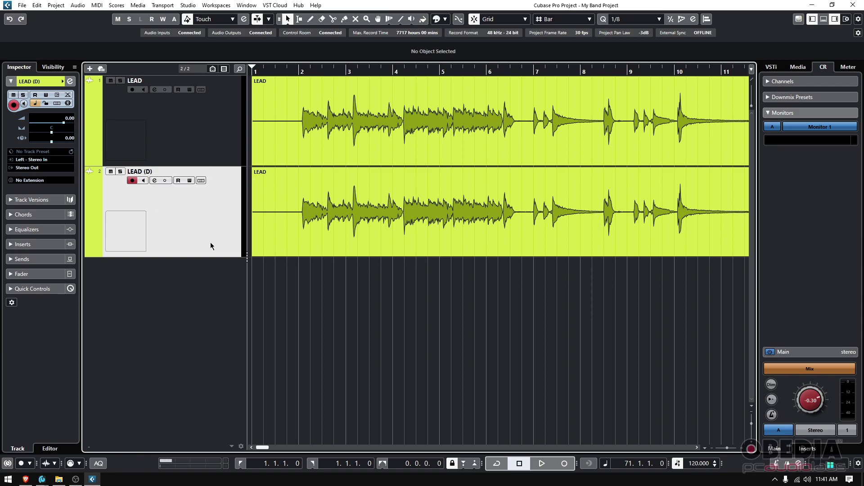
Step: Switch the selection back and forth between the LEAD and LEAD (D) tracks, ending on LEAD
click(224, 136)
click(221, 229)
click(221, 155)
click(220, 229)
click(220, 138)
click(213, 216)
click(217, 155)
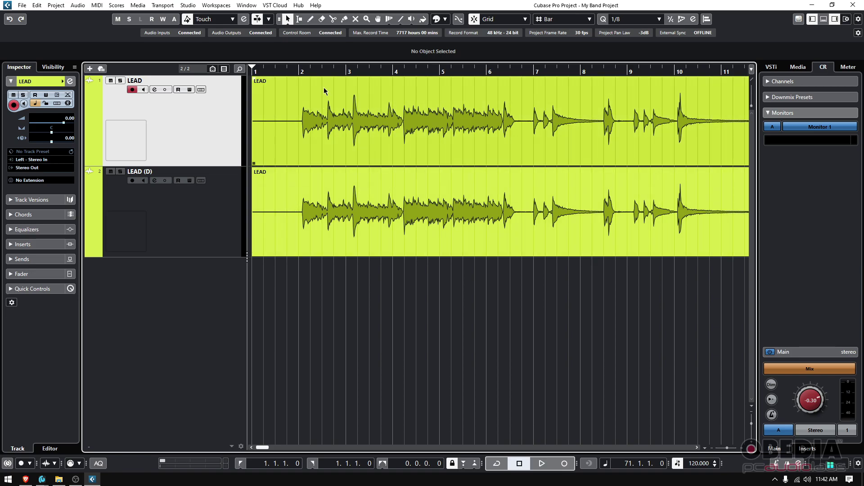
Step: Erase the LEAD audio event with the Erase tool, then undo to restore it
click(325, 127)
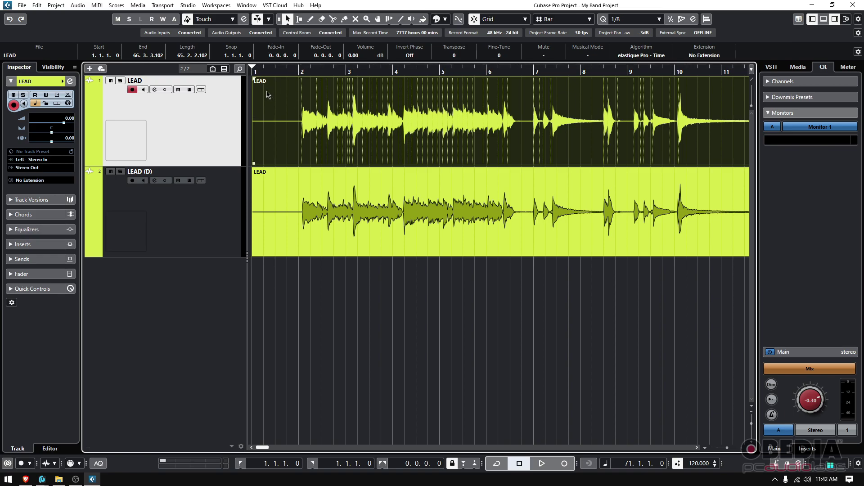
click(322, 19)
click(296, 109)
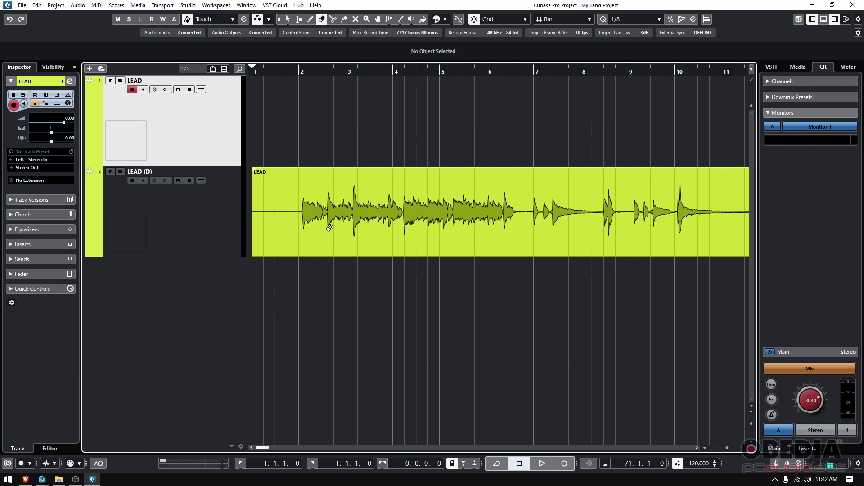
key(ctrl+z)
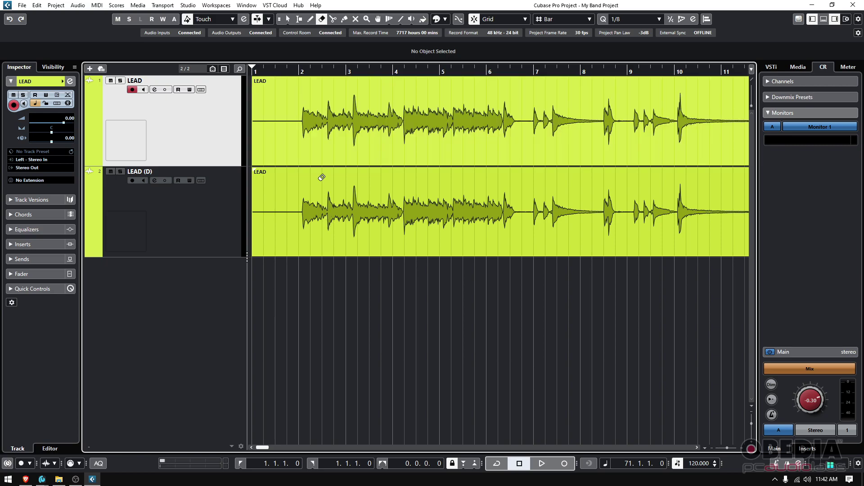
Step: Add a fade-in to bar 5 on the LEAD event, undo it, and show the MixConsole
click(288, 20)
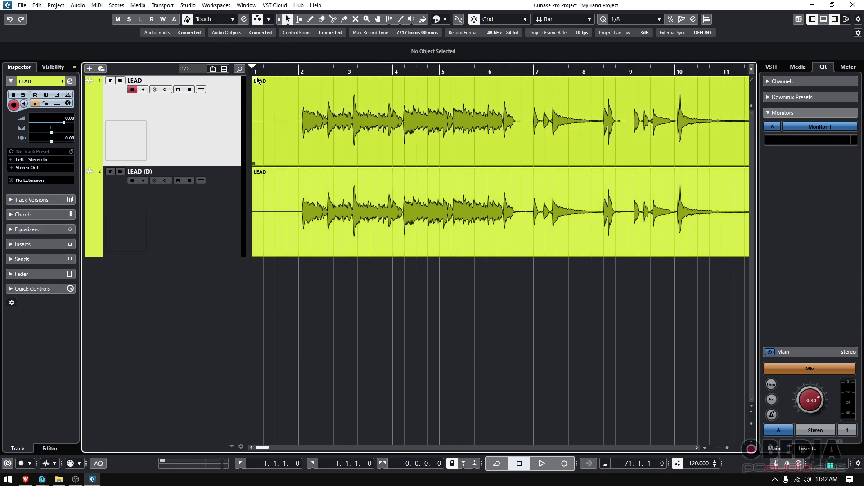
drag(253, 80, 467, 79)
click(449, 312)
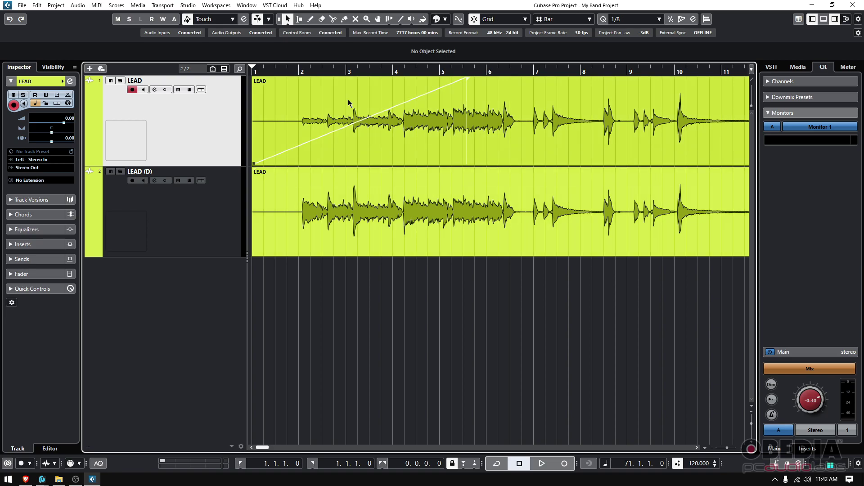
key(ctrl+z)
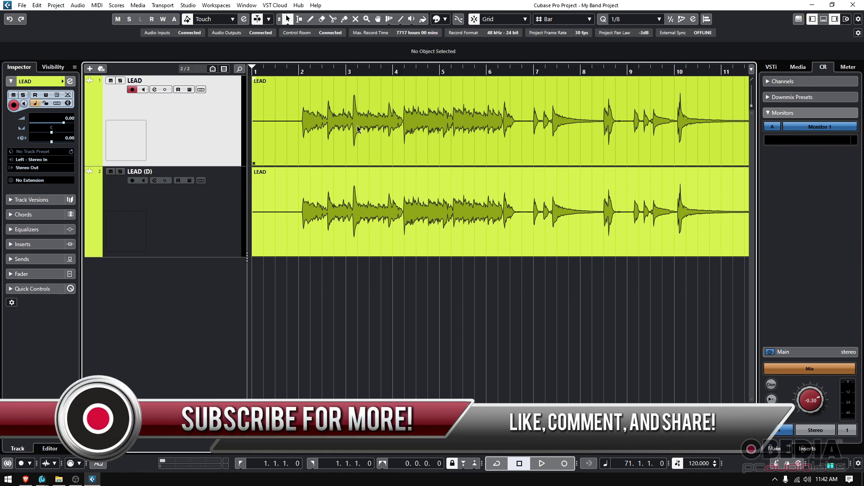
key(F3)
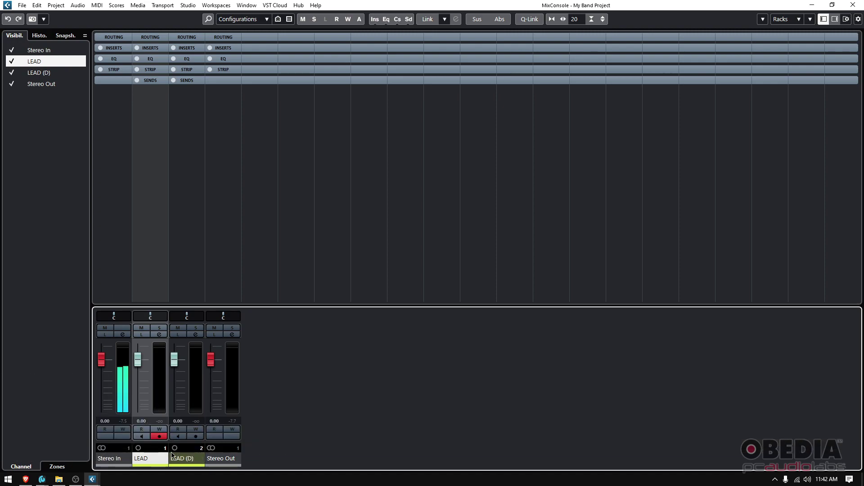
Step: Move the LEAD and LEAD (D) faders, then reset both to 0.00 dB
drag(137, 359, 138, 390)
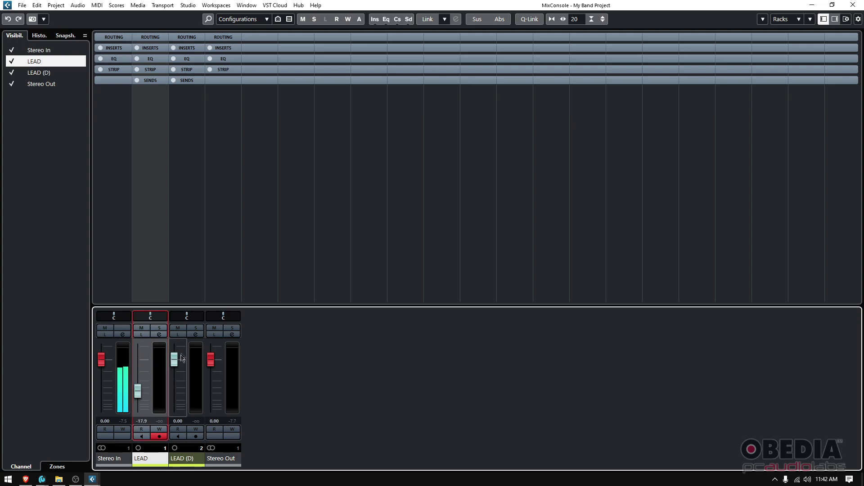
mouse_move(181, 358)
mouse_down()
mouse_move(181, 390)
mouse_move(181, 362)
mouse_up()
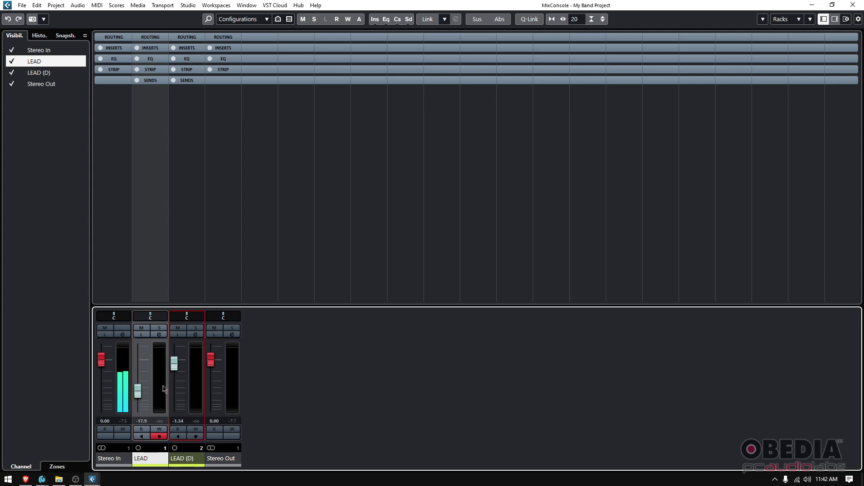
ctrl+click(139, 390)
ctrl+click(174, 363)
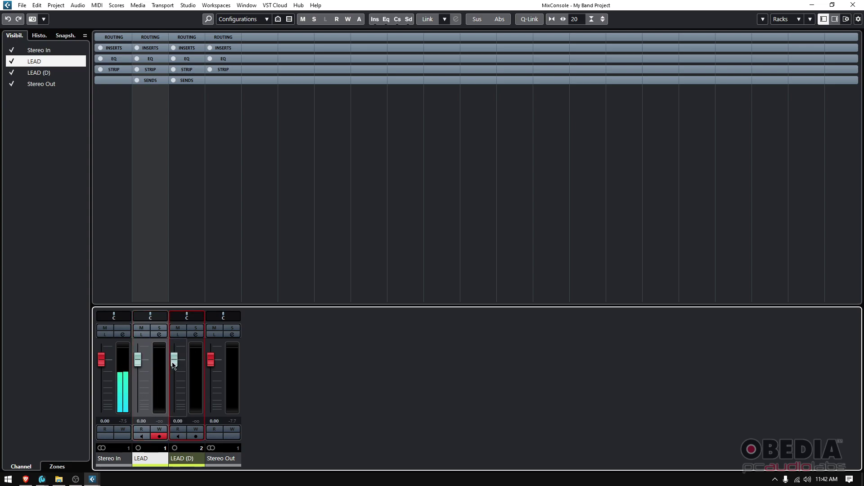
Step: Mute and unmute LEAD and LEAD (D), then return to the project window
click(141, 327)
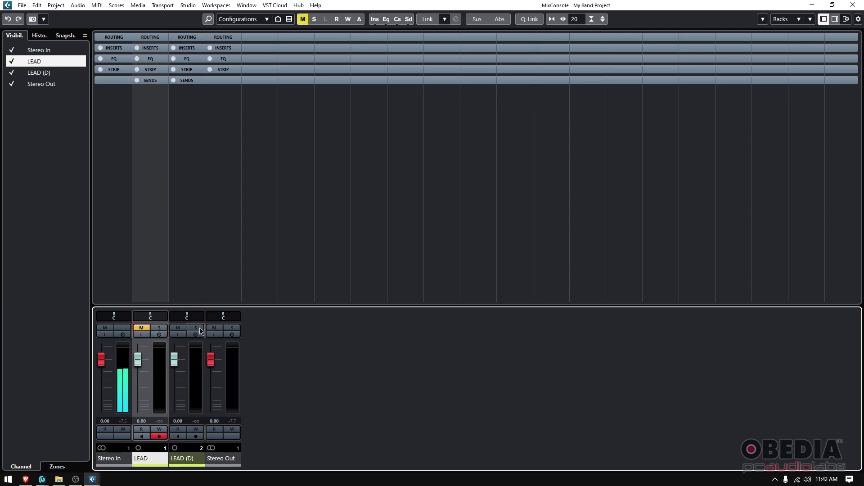
click(141, 328)
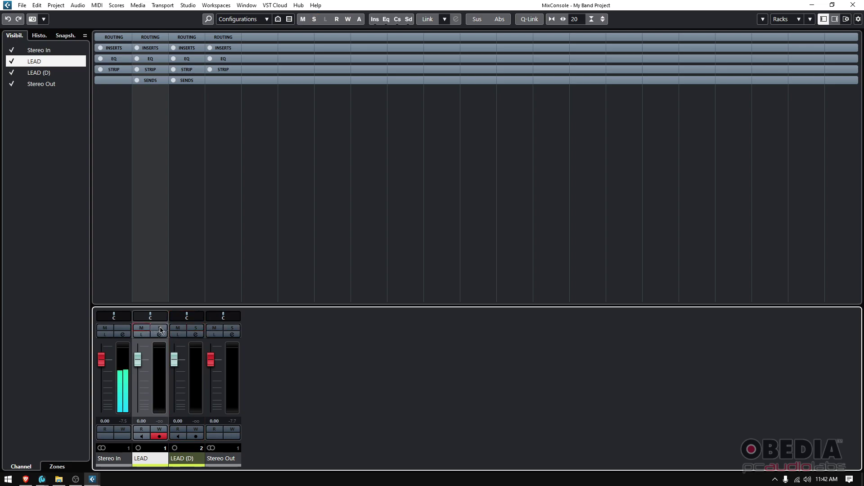
click(178, 328)
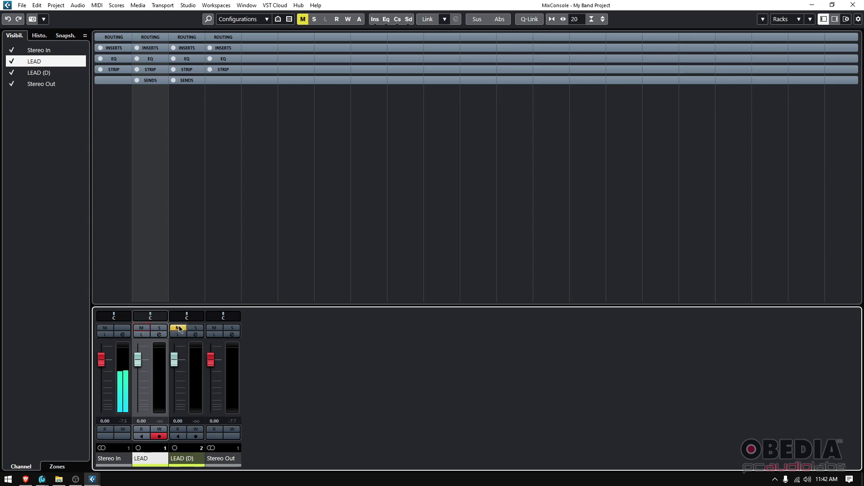
click(177, 328)
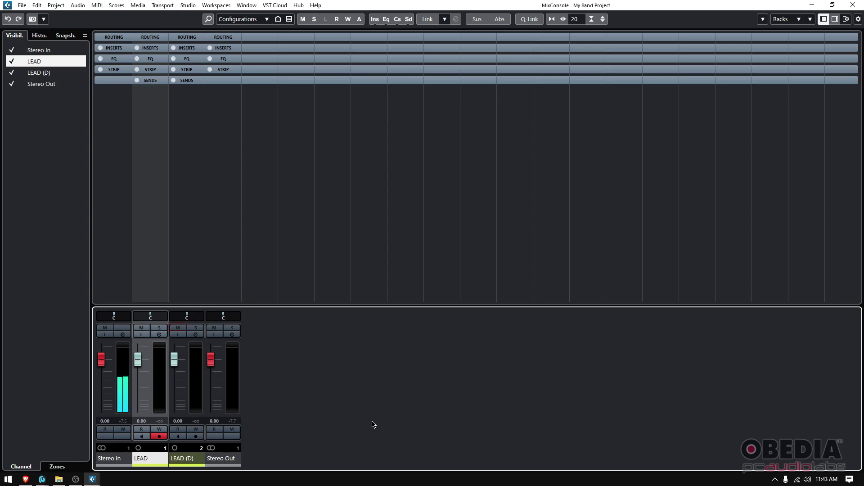
key(F3)
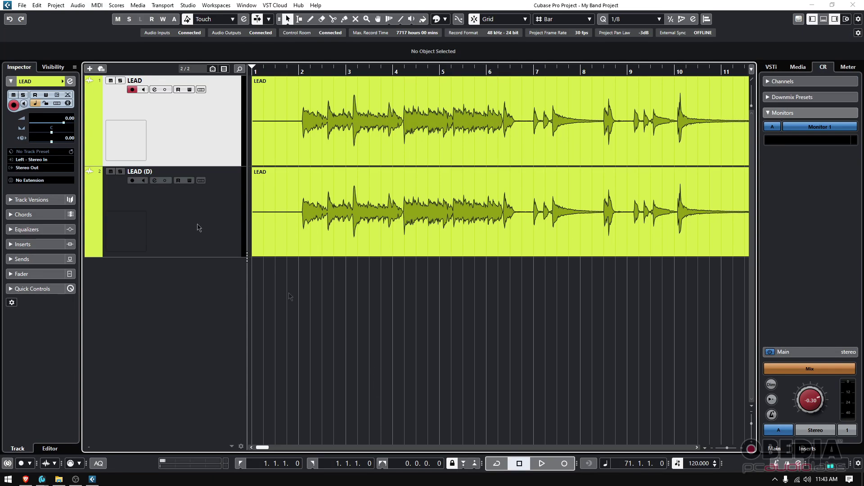
Step: Delete the LEAD (D) track and select the original LEAD track
click(195, 207)
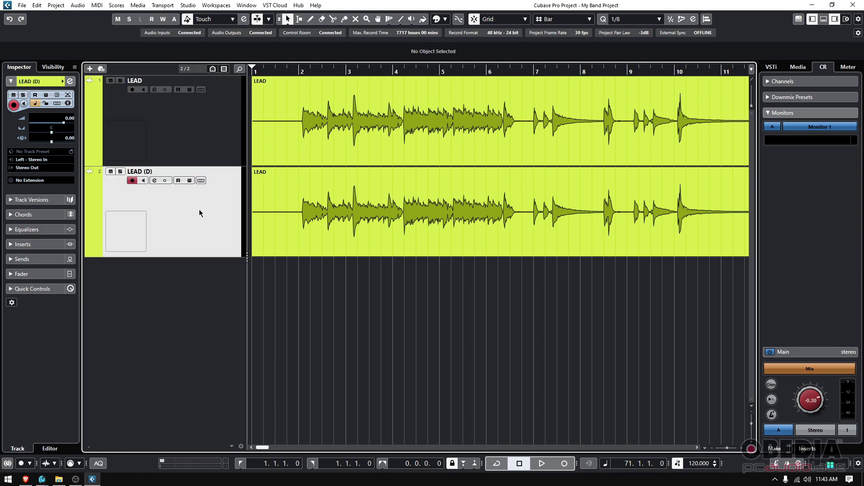
key(Delete)
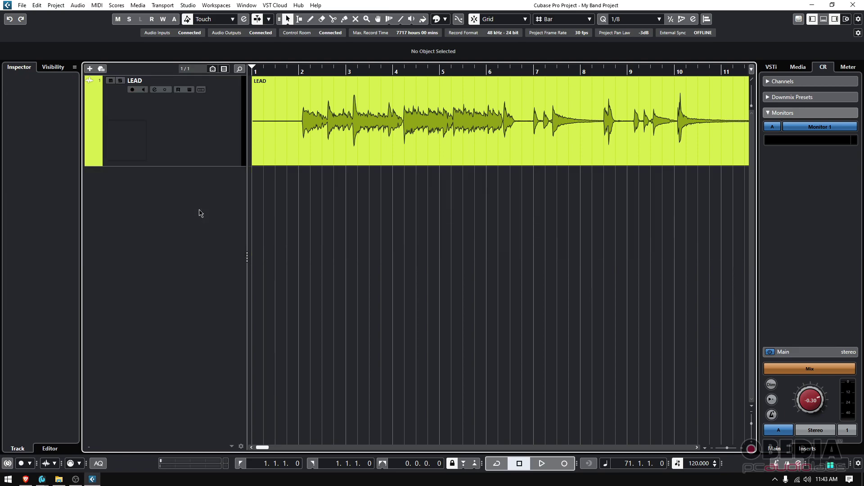
click(213, 126)
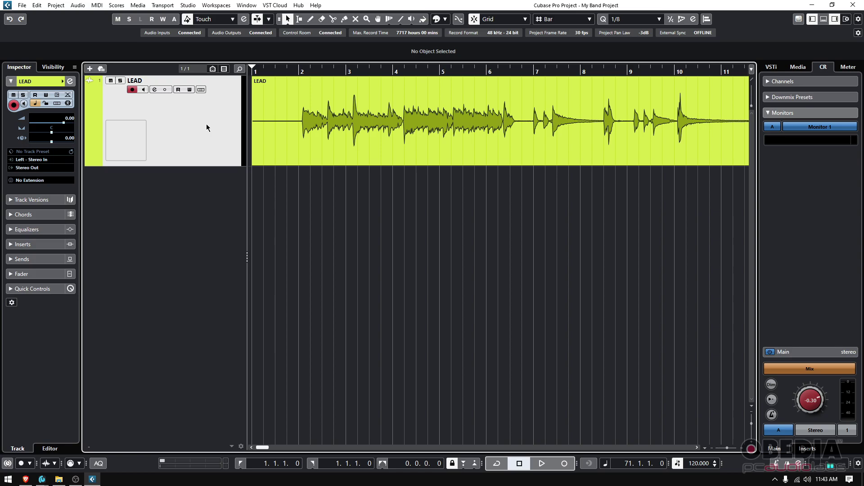
Step: Disable the LEAD track and check in the MixConsole that its channel is gone
right_click(197, 120)
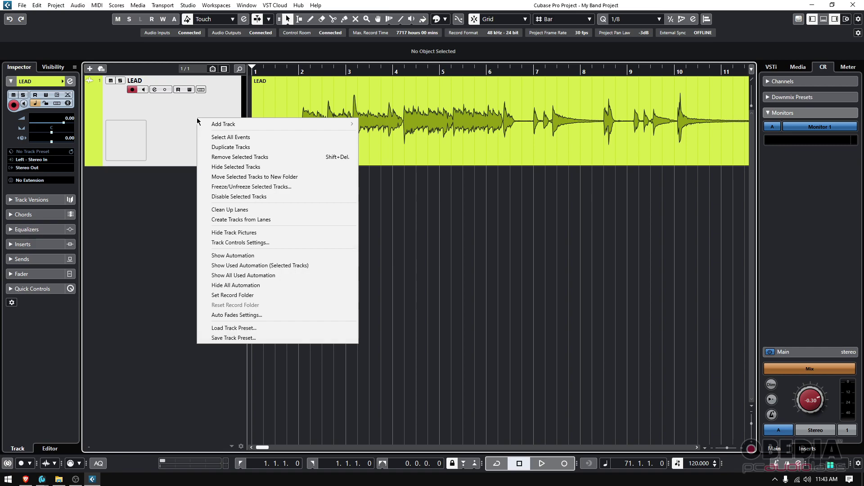
click(246, 199)
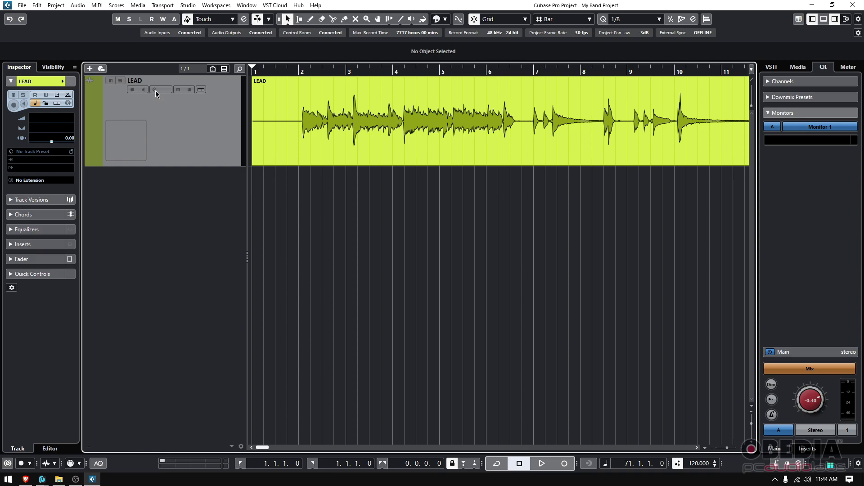
key(F3)
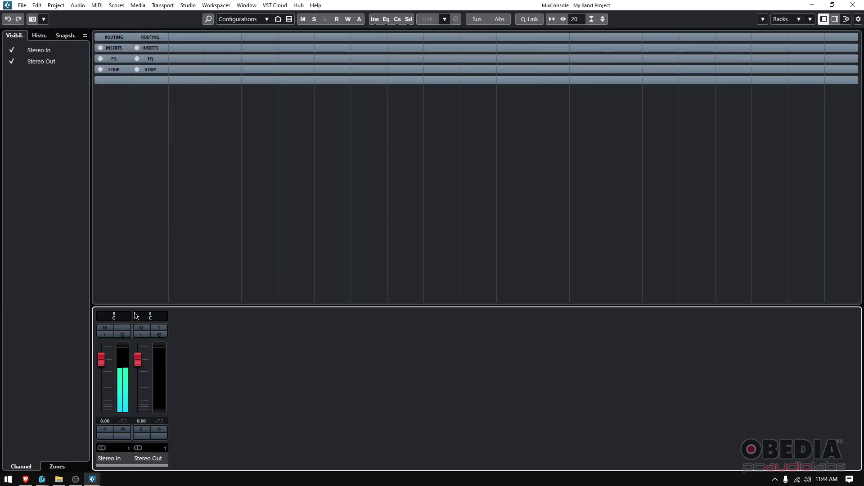
key(F3)
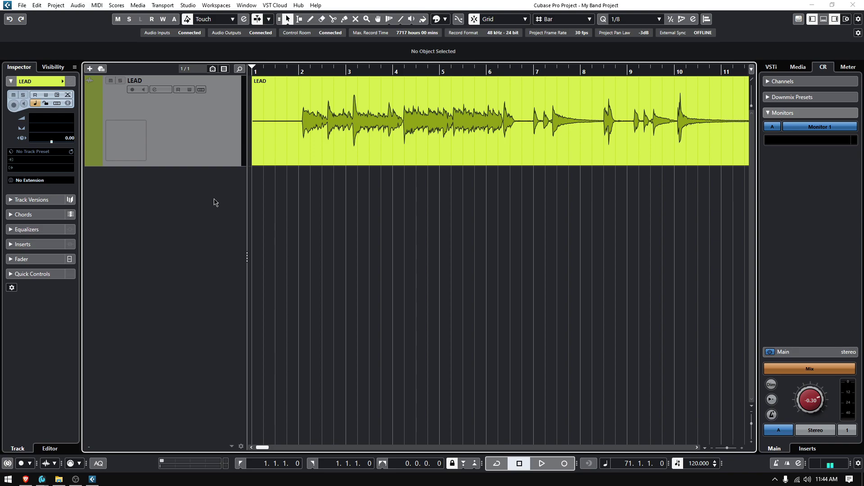
key(F3)
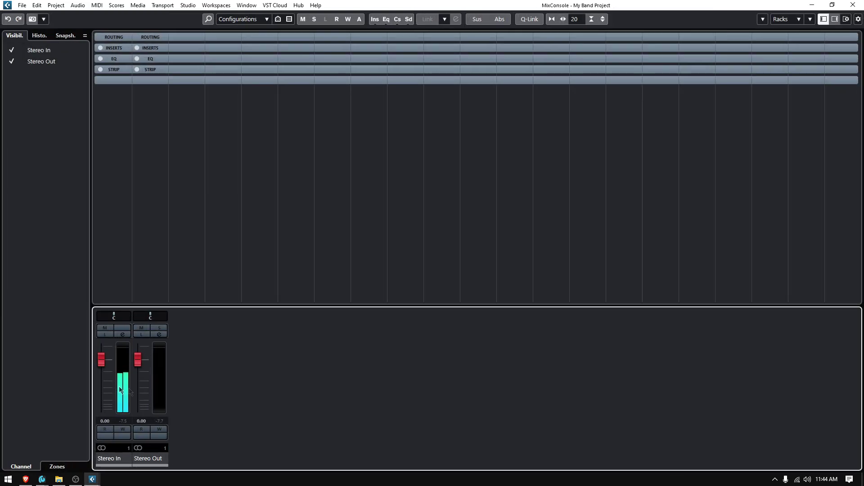
key(F3)
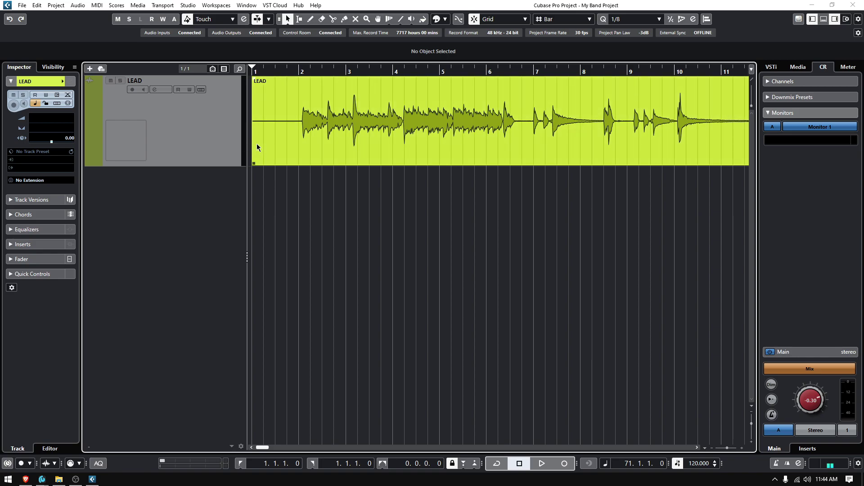
Step: Enable the LEAD track again and confirm its channel is back in the MixConsole
right_click(179, 120)
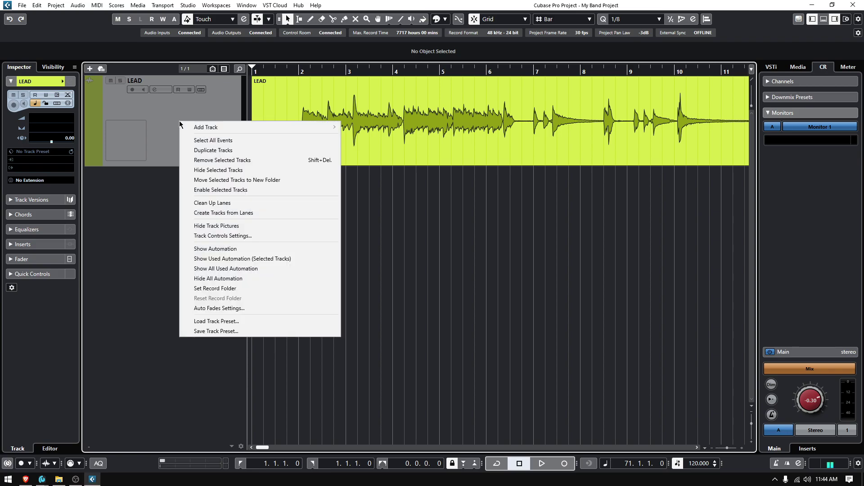
click(231, 191)
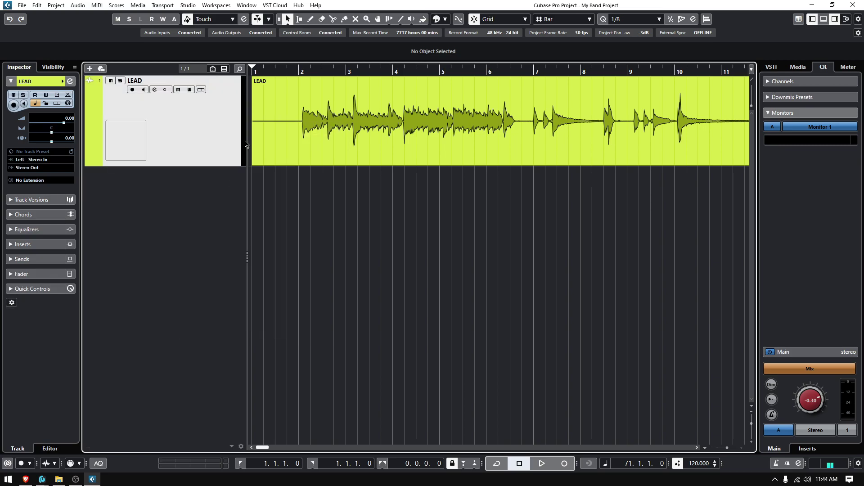
key(F3)
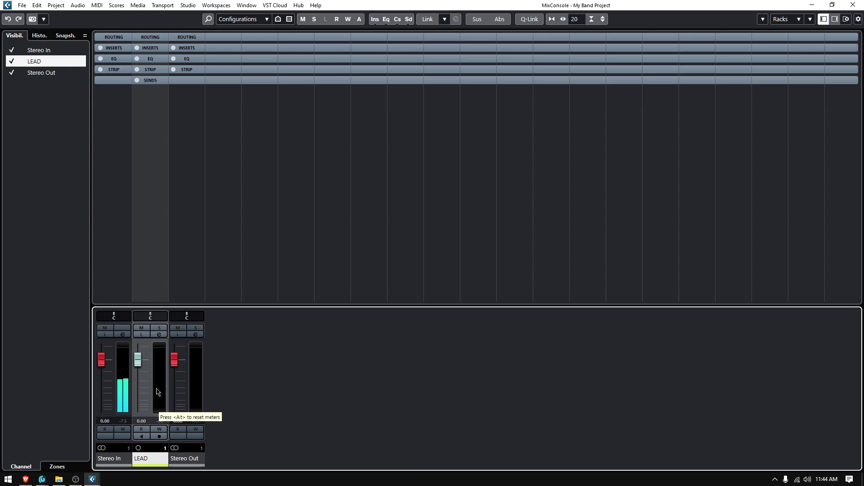
key(F3)
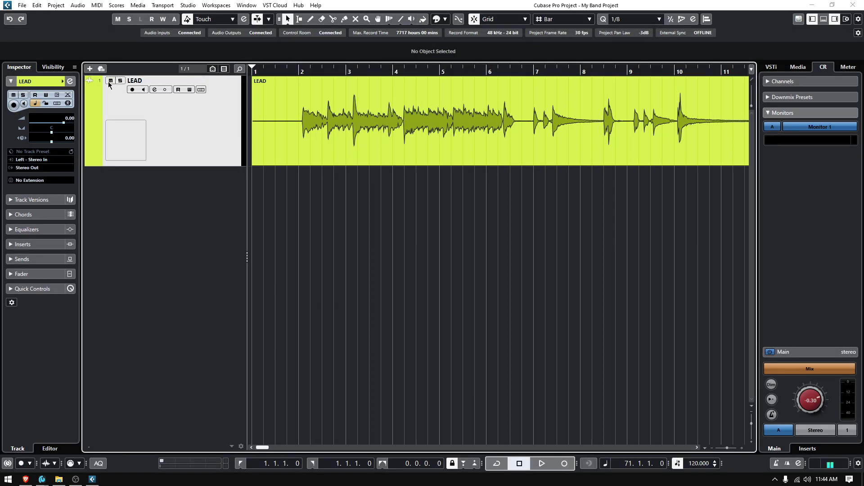
Step: Turn Mute and then Solo on and off again for the LEAD track
click(110, 81)
click(110, 81)
click(120, 80)
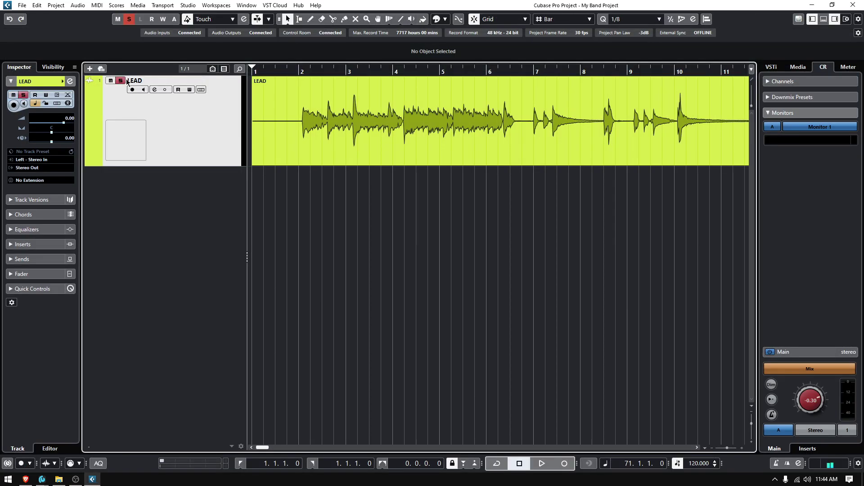
click(120, 81)
right_click(199, 133)
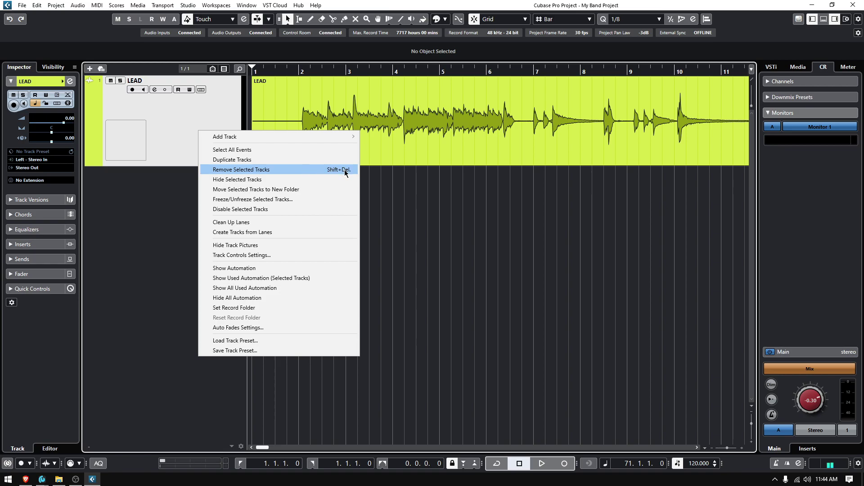
Step: Remove the LEAD track and confirm deleting it along with its audio
click(305, 174)
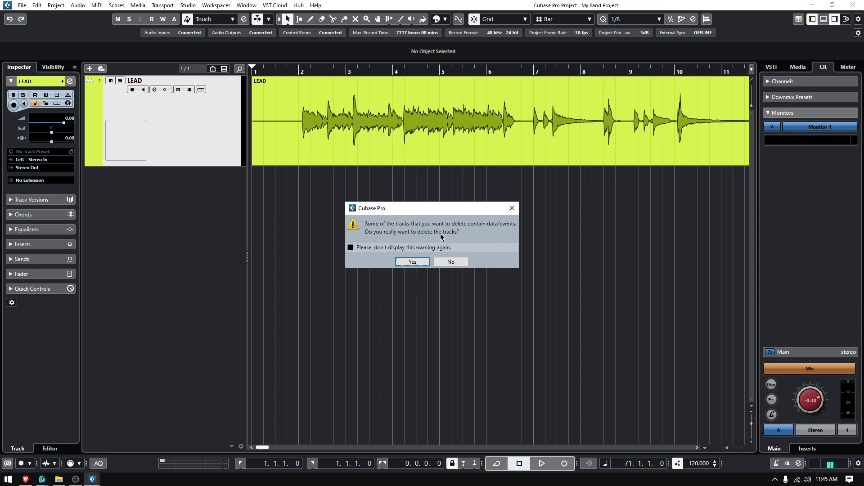
click(413, 262)
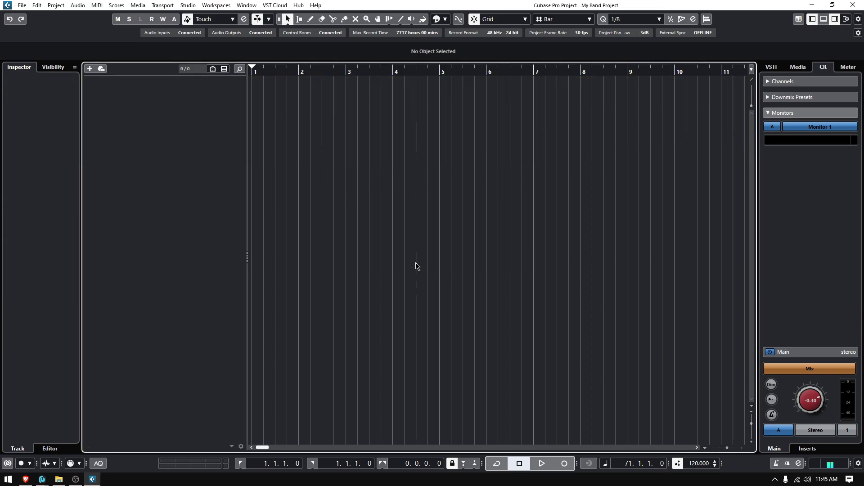
Step: Check that the MixConsole is empty, then undo the deletion and select the restored LEAD track
key(F3)
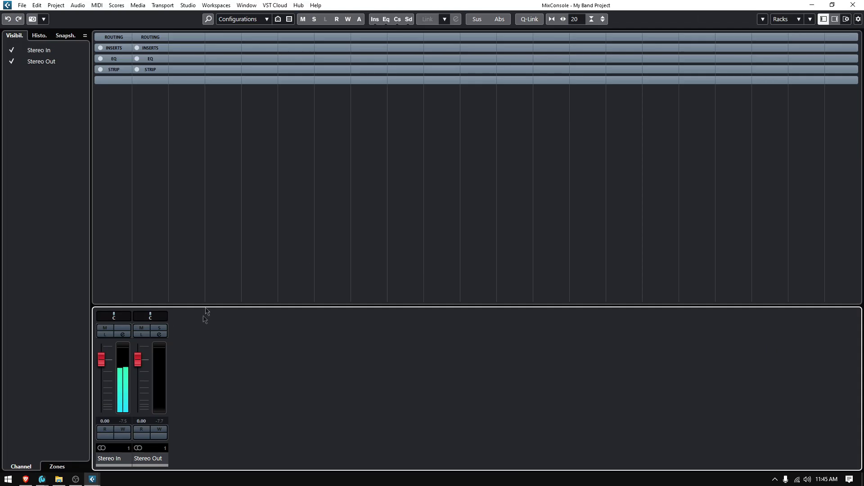
key(F3)
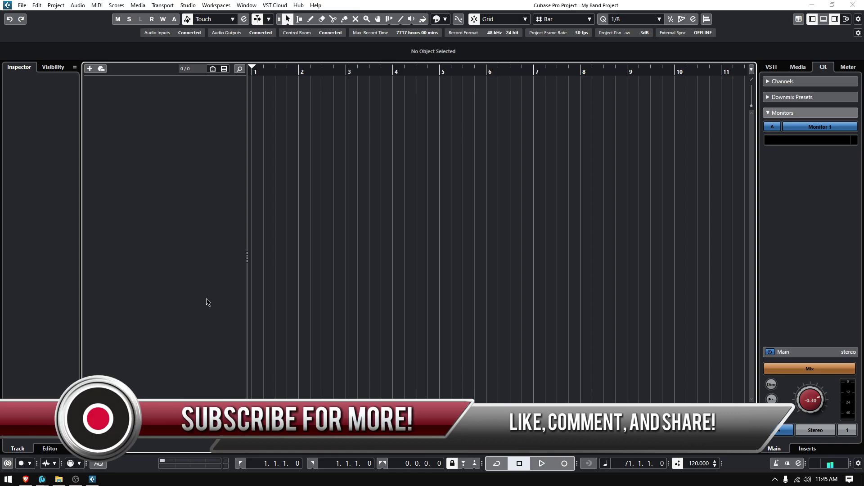
key(ctrl+z)
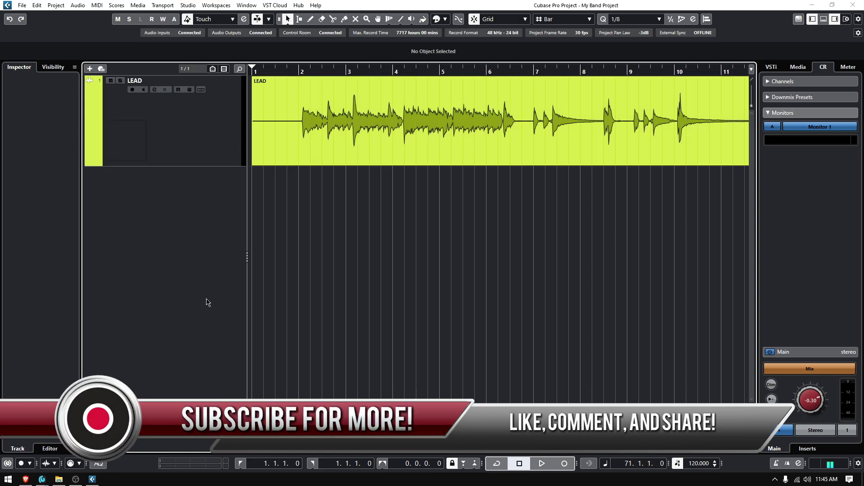
click(205, 135)
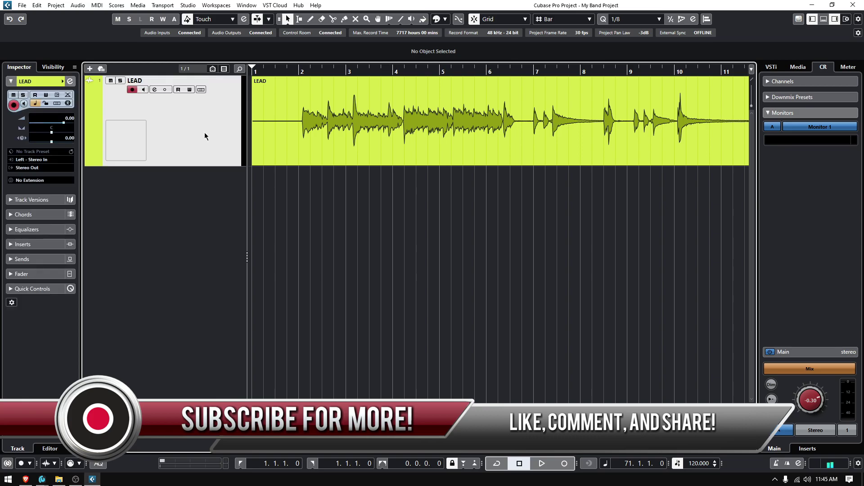